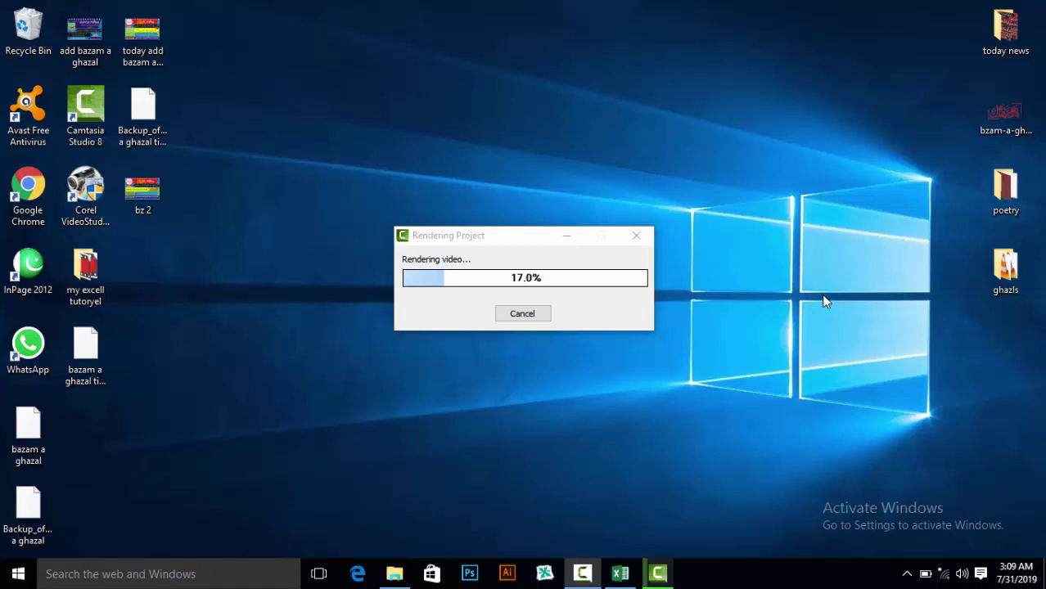
# Step: Switch to the excel work workbook showing the 14-student JK Academy Student Record sheet
pyautogui.click(625, 570)
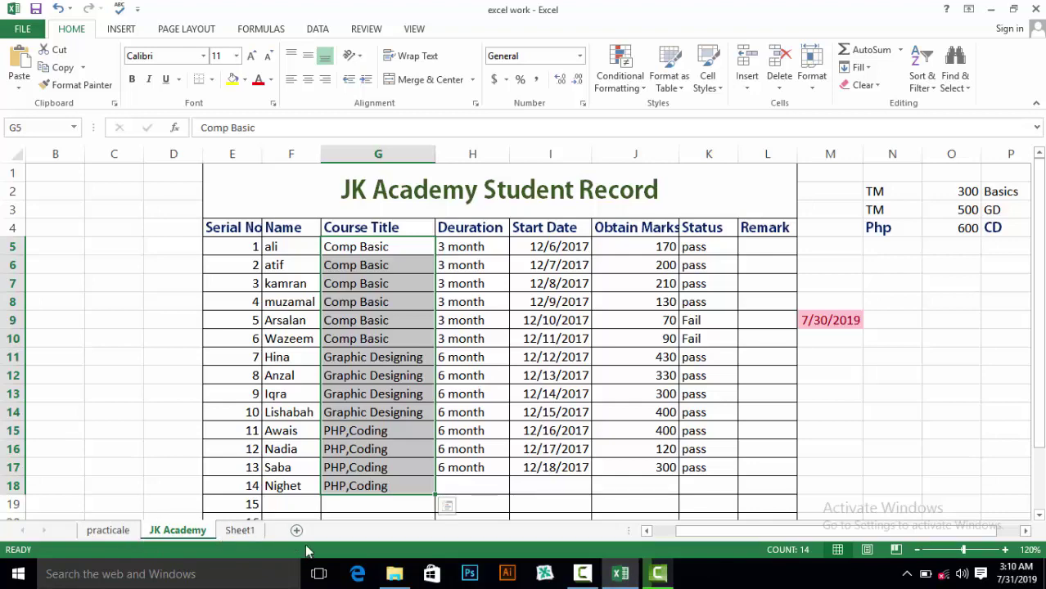
# Step: Delete the Sheet1 worksheet, leaving only the practicale and JK Academy sheets
pyautogui.rightClick(241, 531)
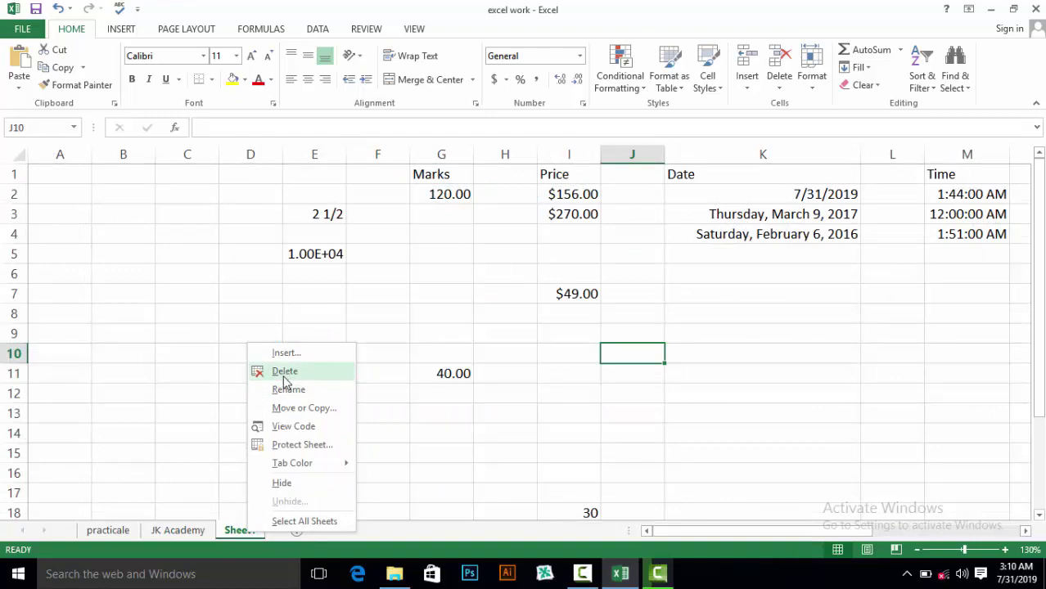
pyautogui.click(284, 374)
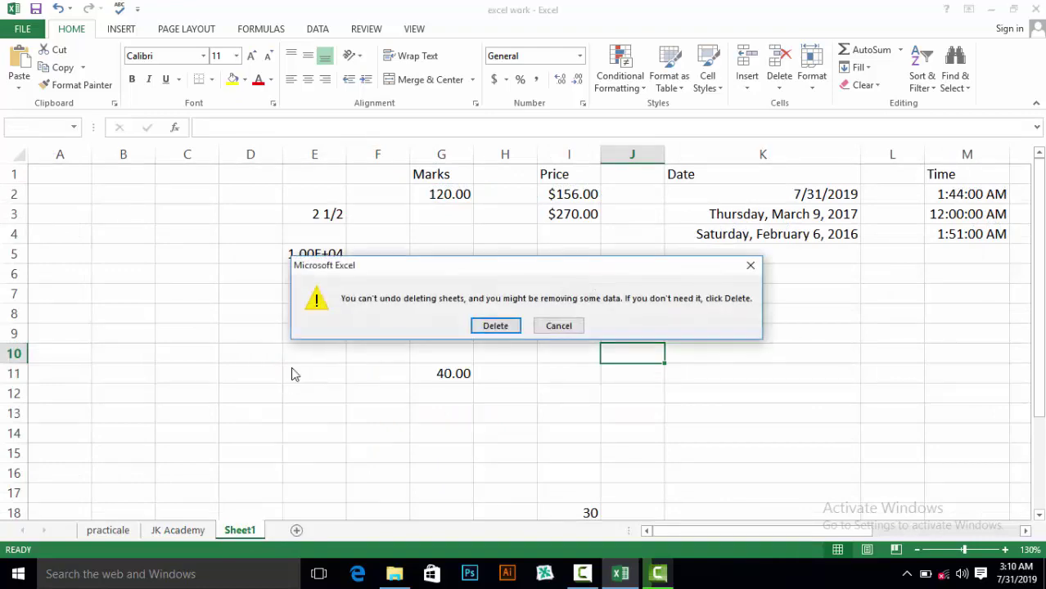
pyautogui.click(497, 326)
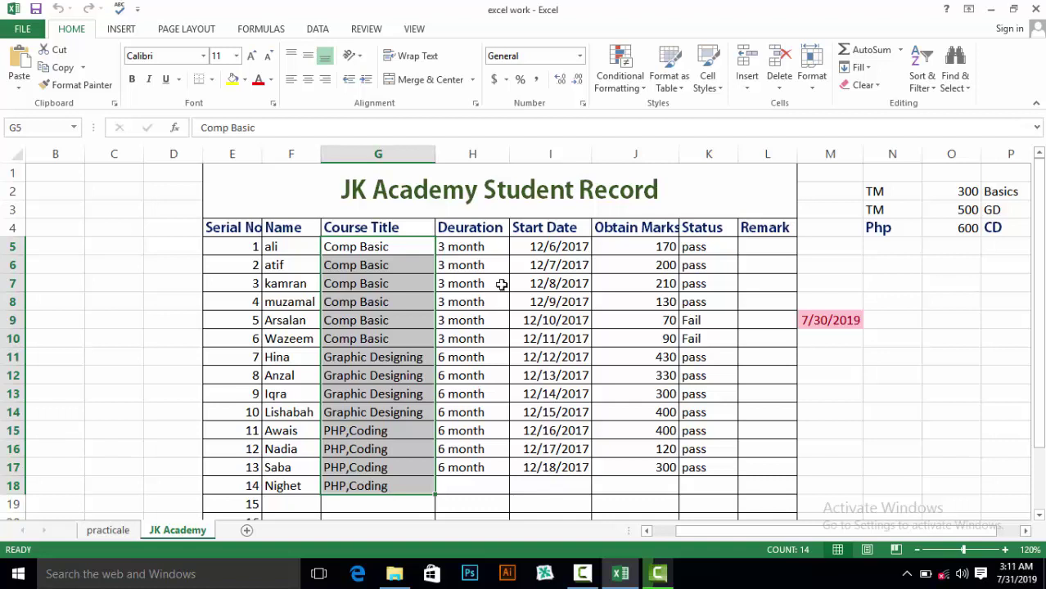
pyautogui.click(645, 90)
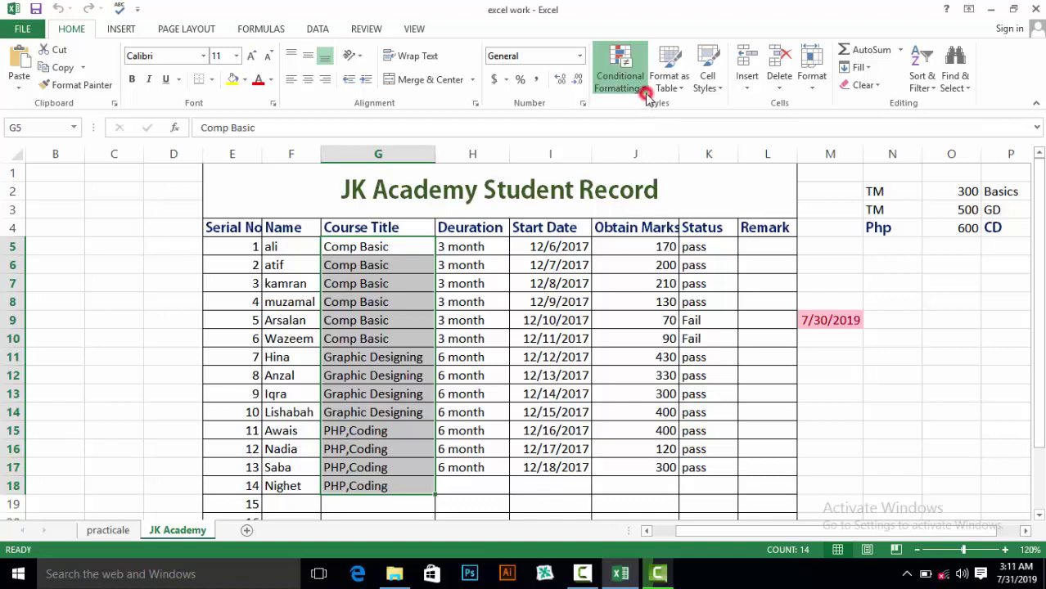
pyautogui.moveTo(644, 121)
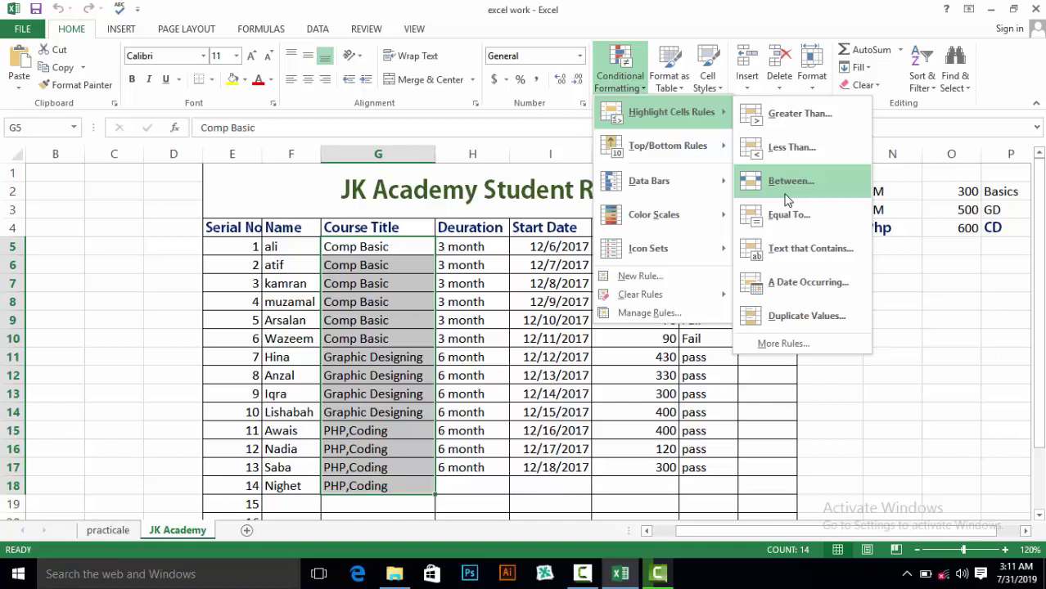
pyautogui.moveTo(690, 146)
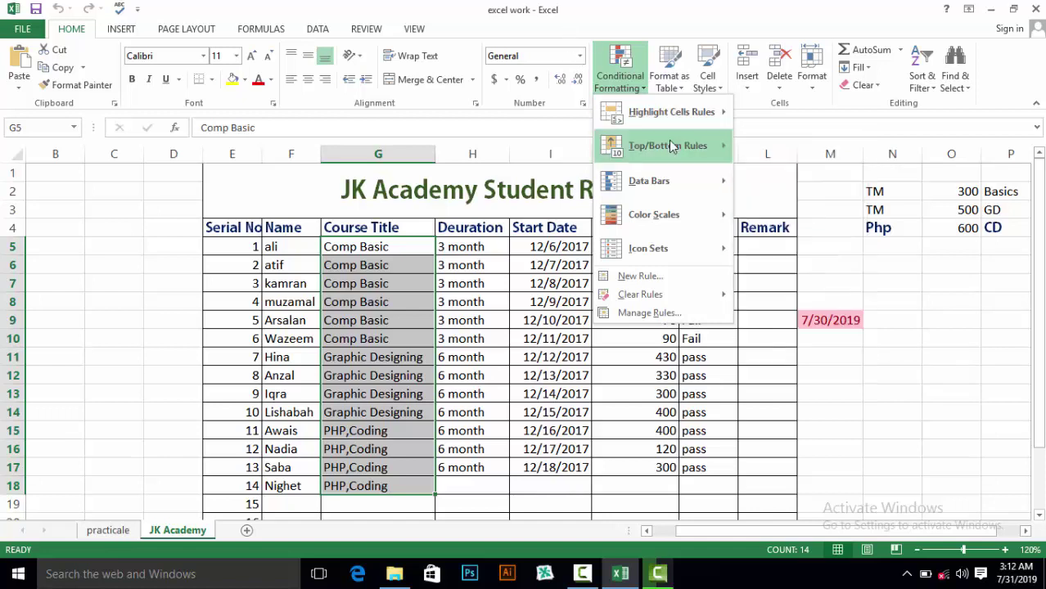
pyautogui.moveTo(669, 145)
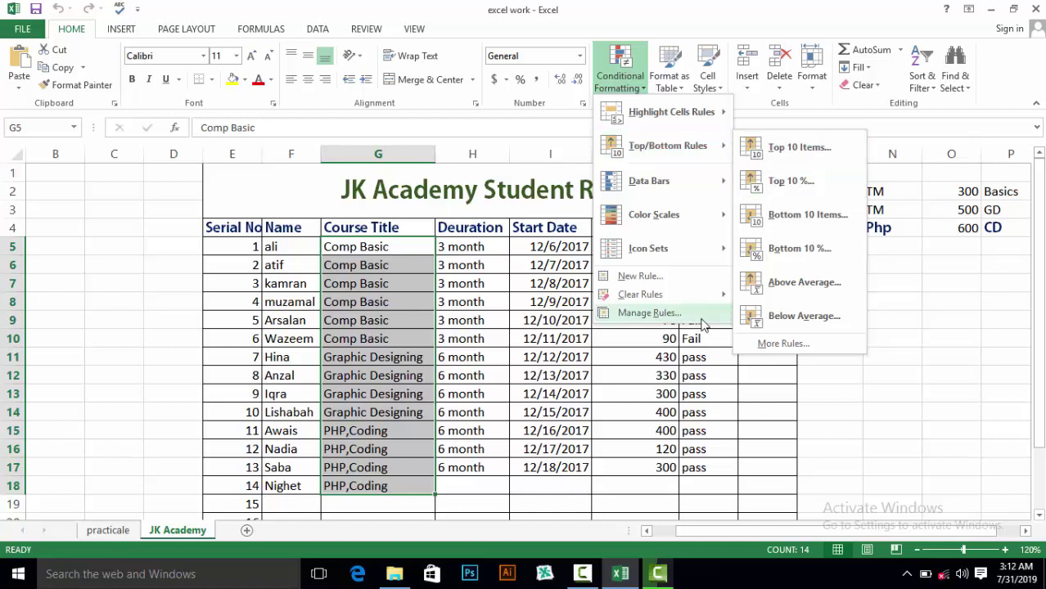
# Step: Select Obtain Marks J5:J17 and start a Top 10 Items conditional formatting rule
pyautogui.click(812, 277)
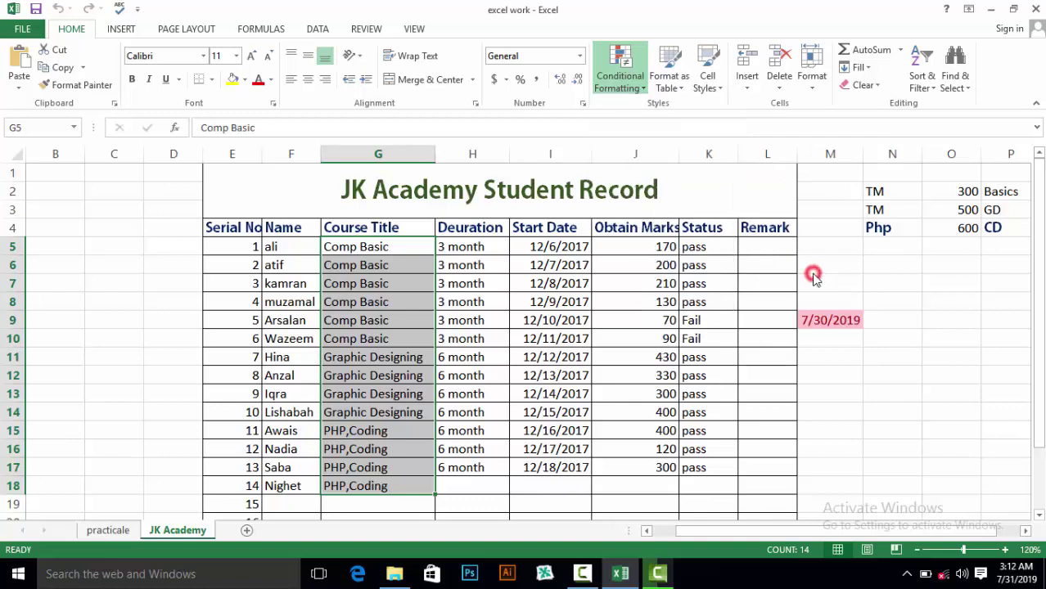
pyautogui.moveTo(621, 244)
pyautogui.mouseDown()
pyautogui.moveTo(655, 393)
pyautogui.moveTo(647, 469)
pyautogui.mouseUp()
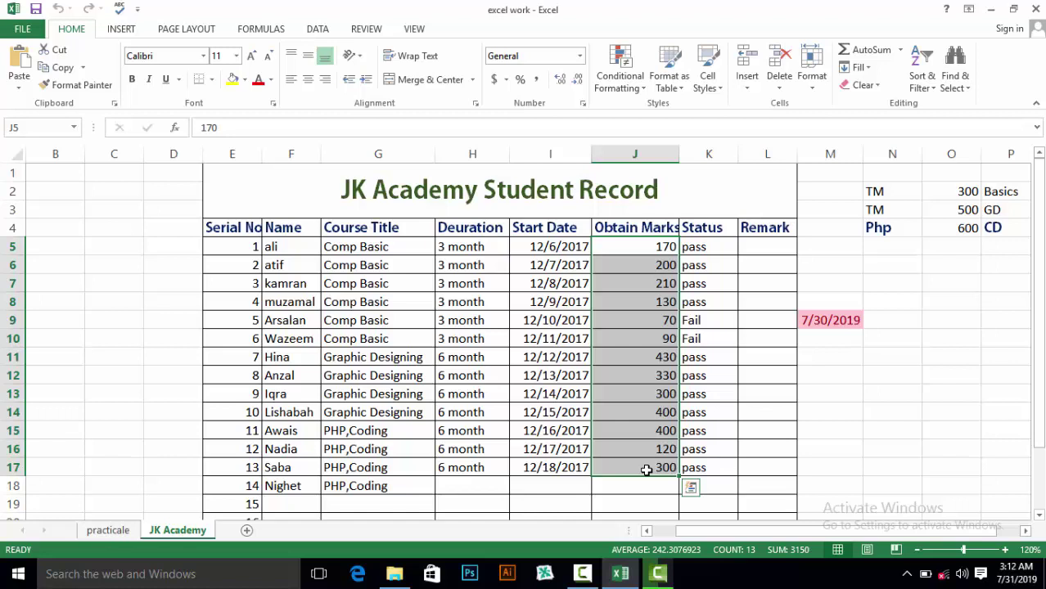
pyautogui.click(641, 89)
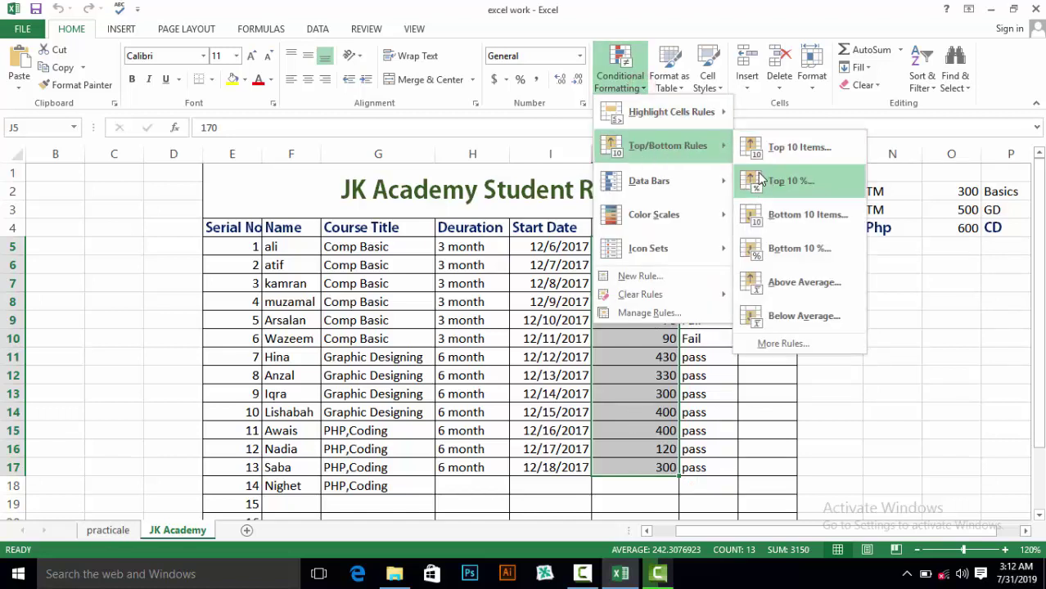
pyautogui.click(779, 148)
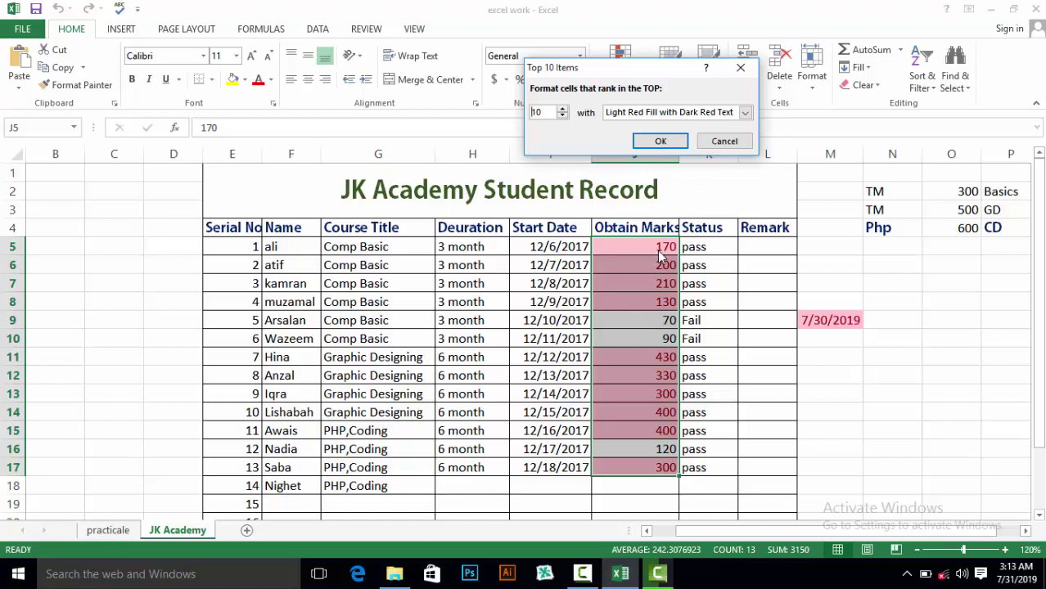
# Step: Leave the format at Light Red Fill with Dark Red Text, then cancel the Top 10 rule
pyautogui.click(744, 114)
pyautogui.click(745, 115)
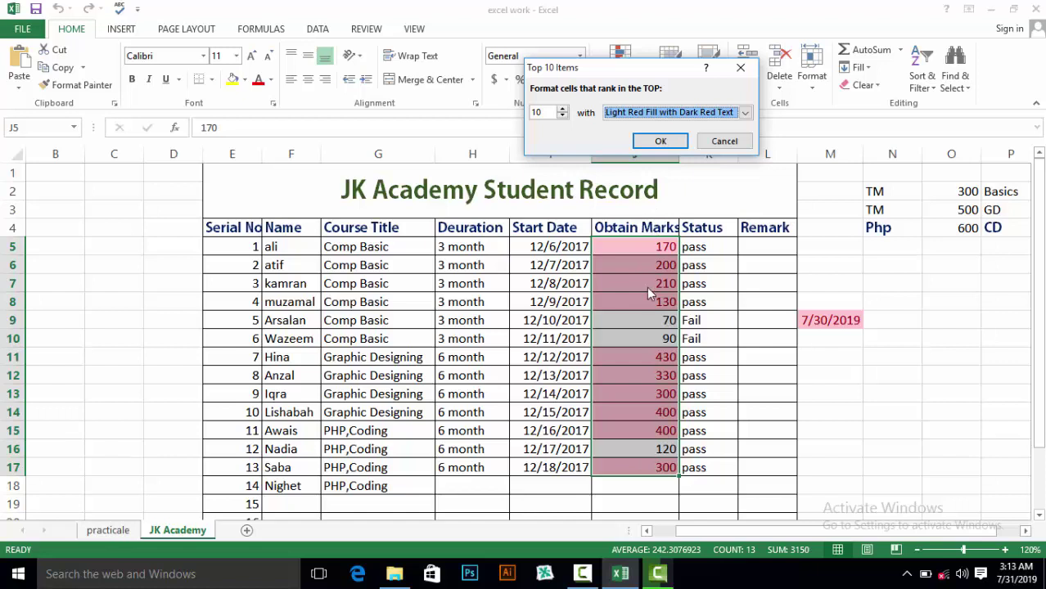
pyautogui.click(716, 142)
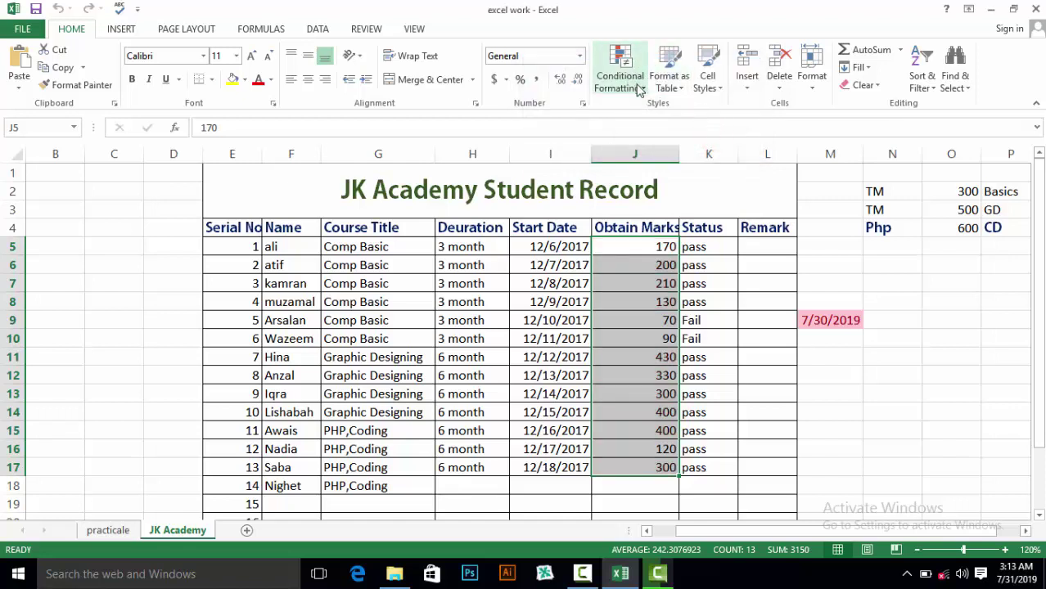
pyautogui.click(639, 87)
pyautogui.moveTo(687, 144)
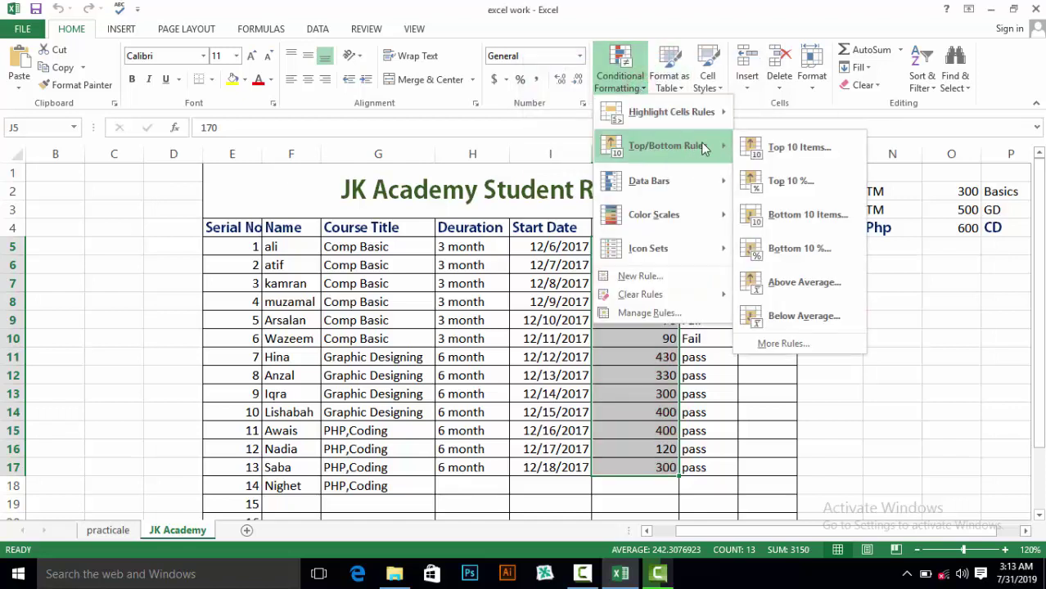
pyautogui.click(762, 185)
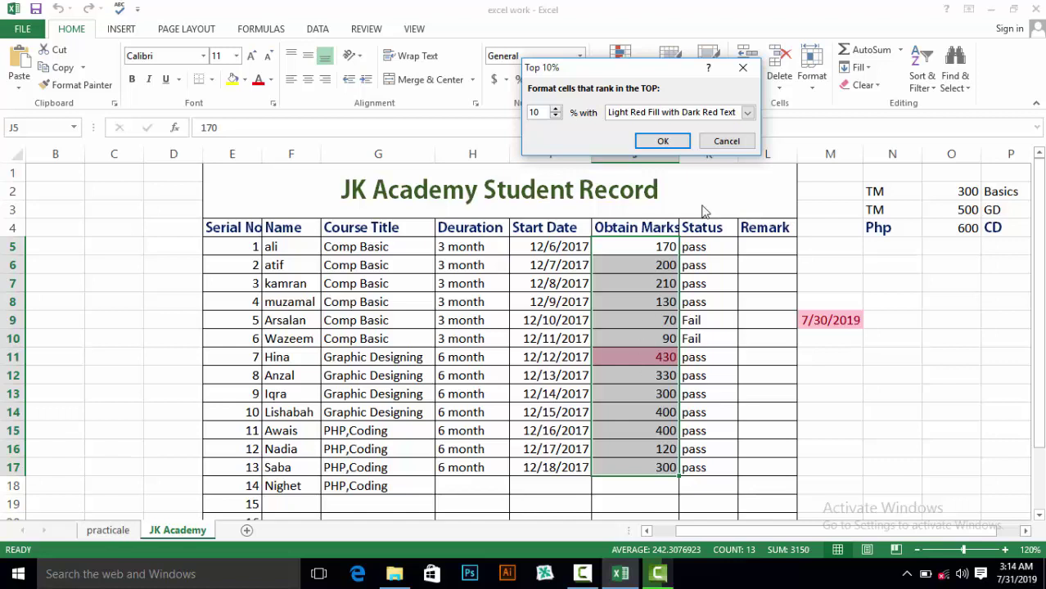
pyautogui.click(713, 141)
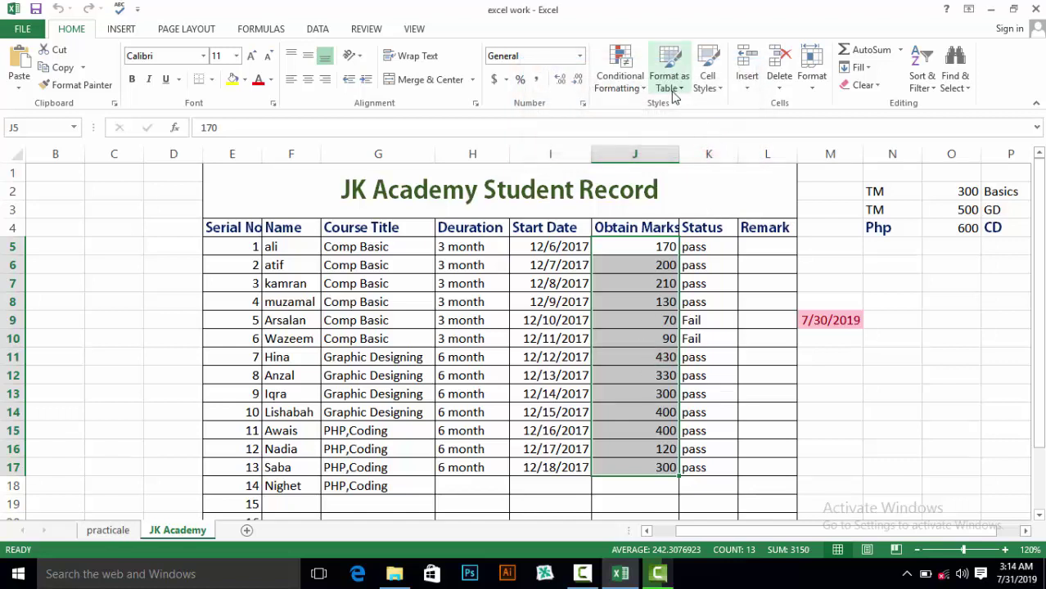
pyautogui.click(673, 86)
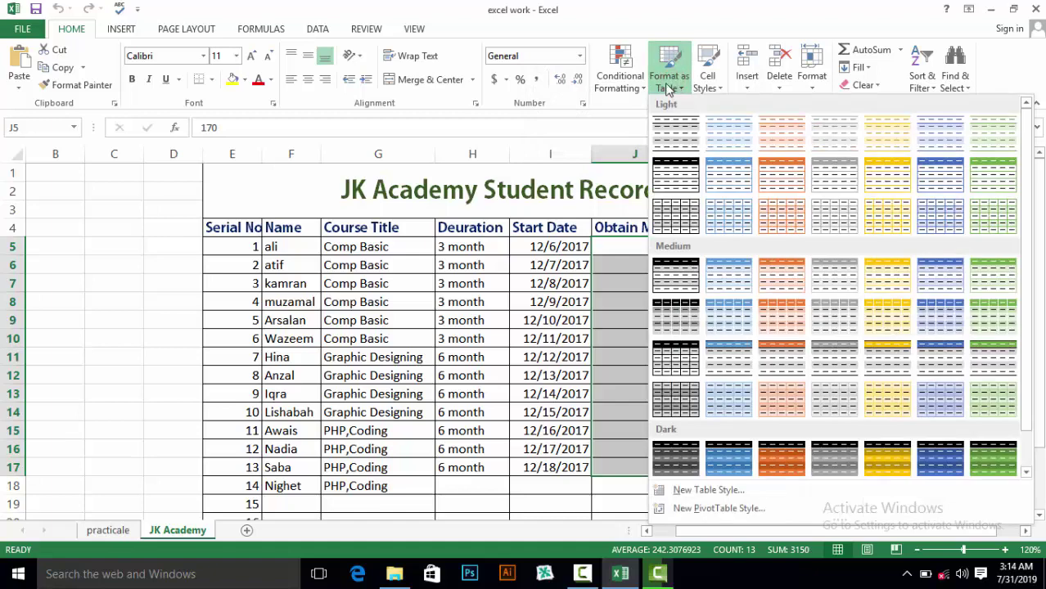
pyautogui.click(639, 86)
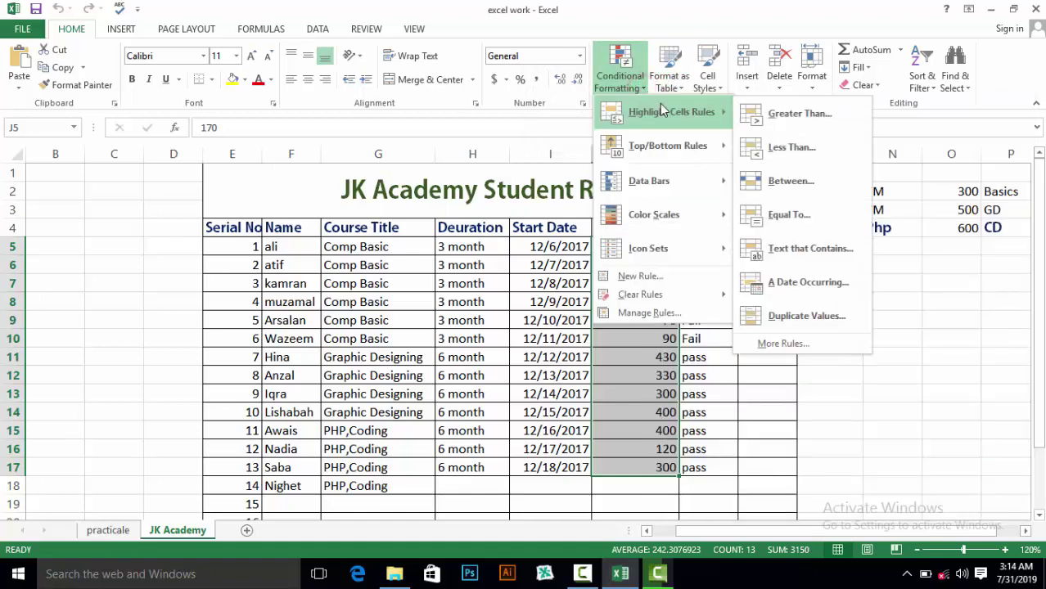
pyautogui.moveTo(690, 152)
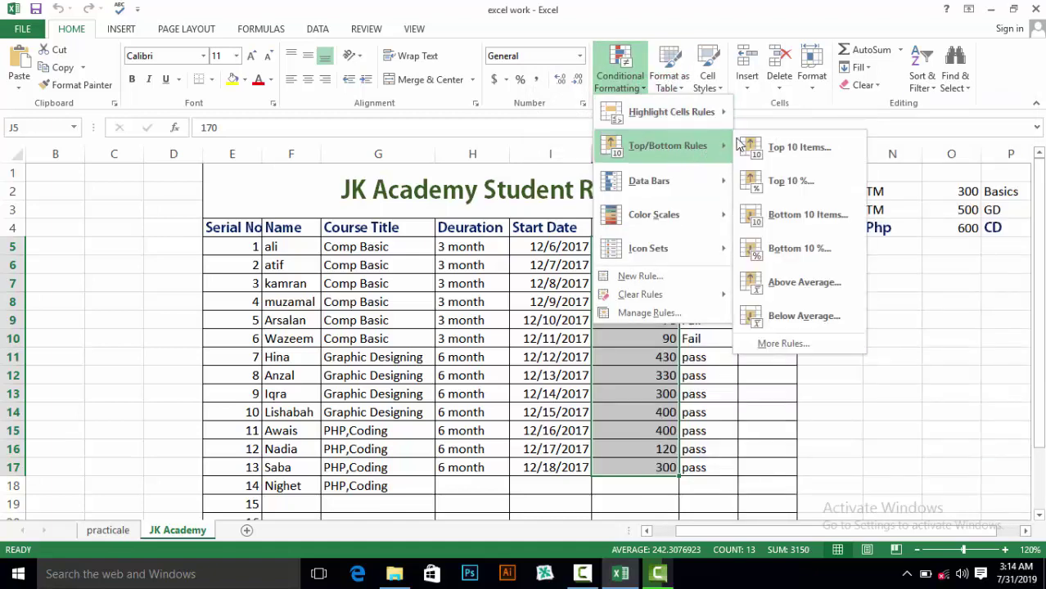
pyautogui.click(775, 216)
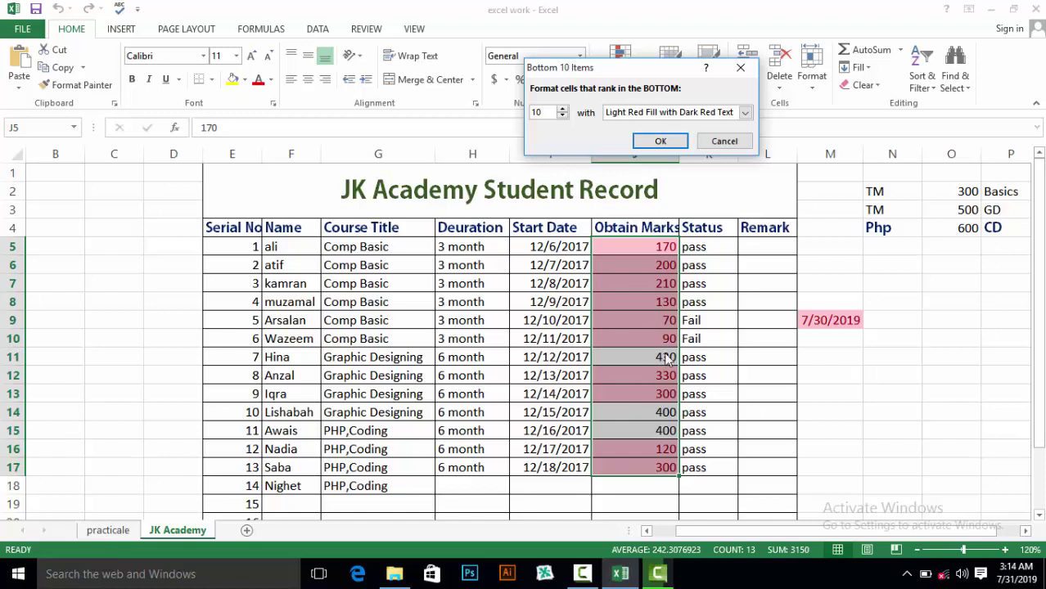
pyautogui.click(717, 141)
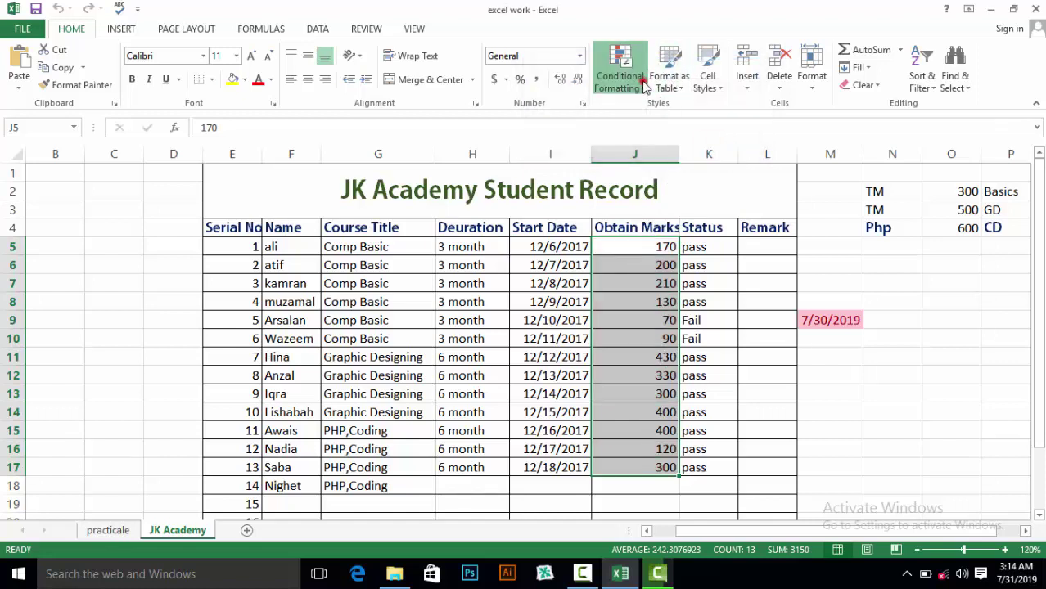
pyautogui.click(643, 81)
pyautogui.moveTo(685, 152)
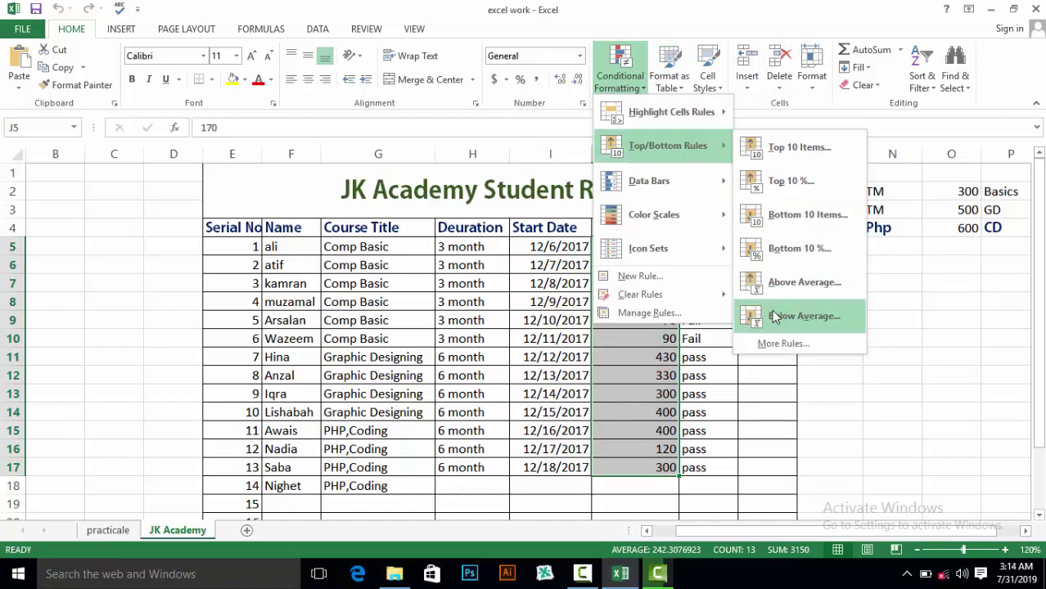
pyautogui.click(803, 285)
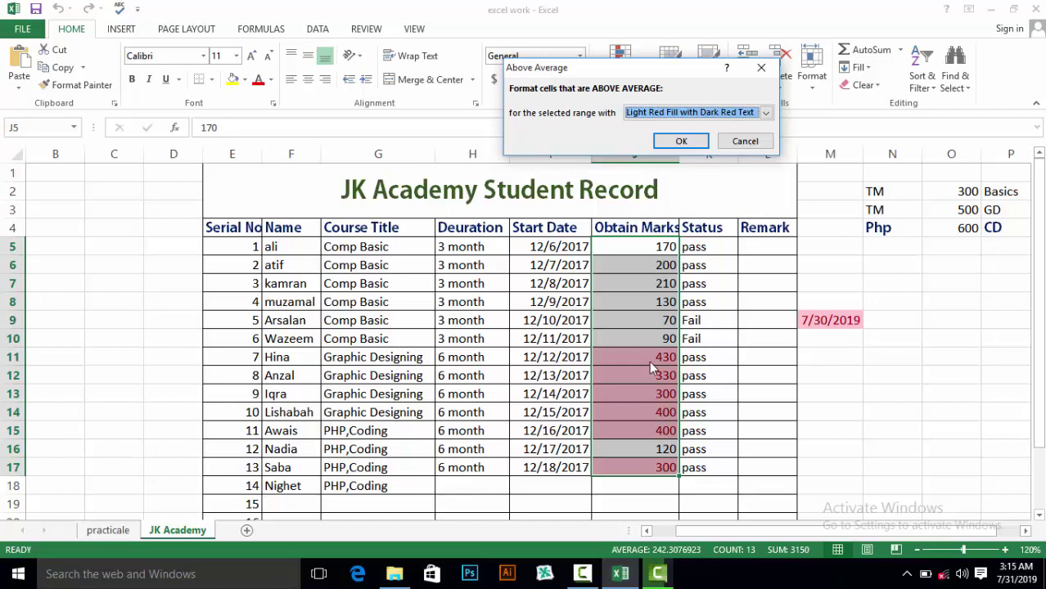
pyautogui.click(744, 140)
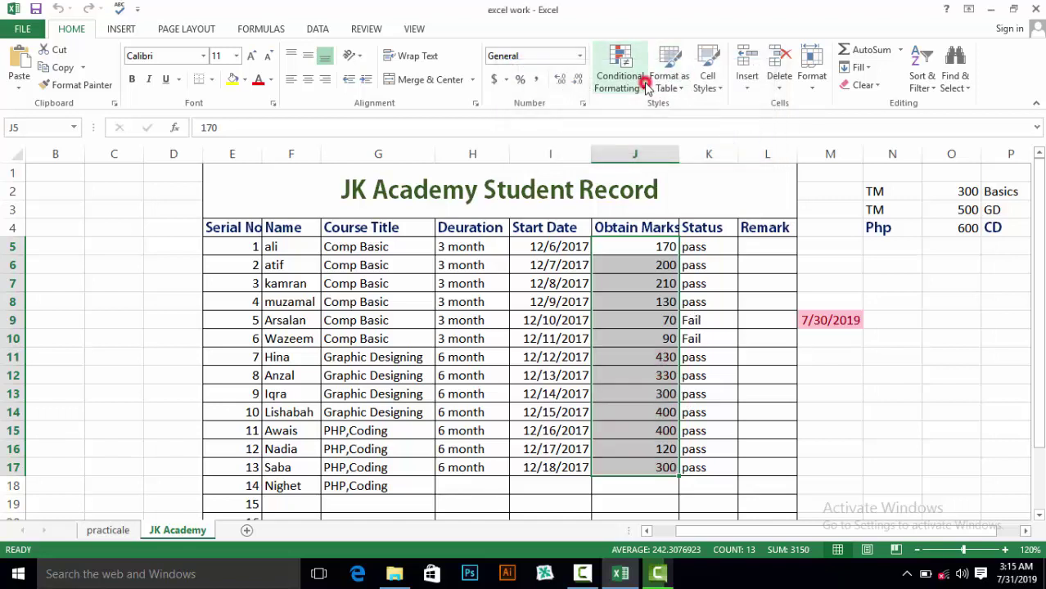
pyautogui.click(631, 78)
pyautogui.moveTo(714, 163)
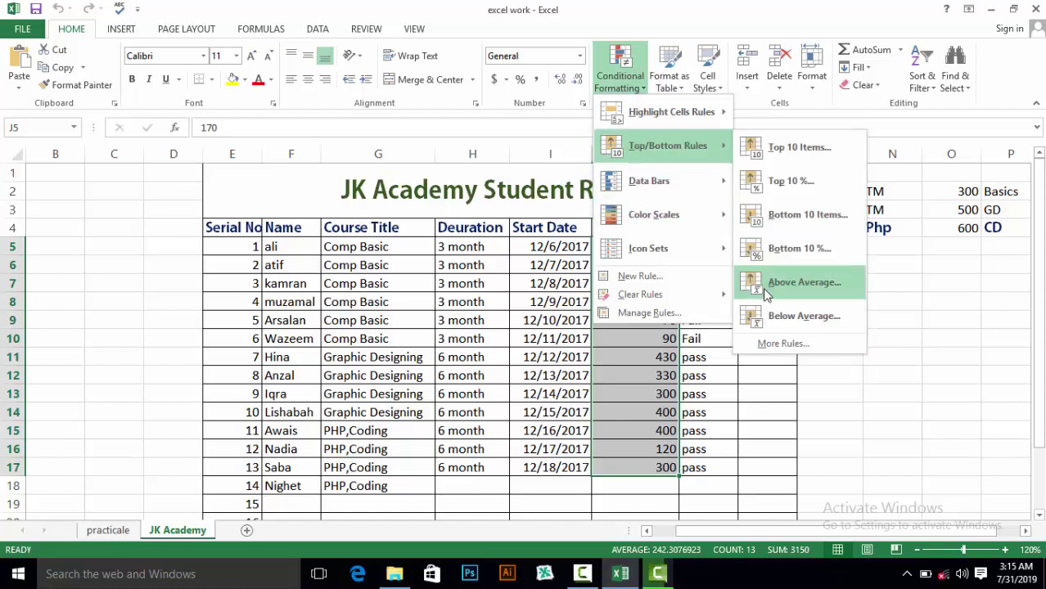
pyautogui.click(759, 312)
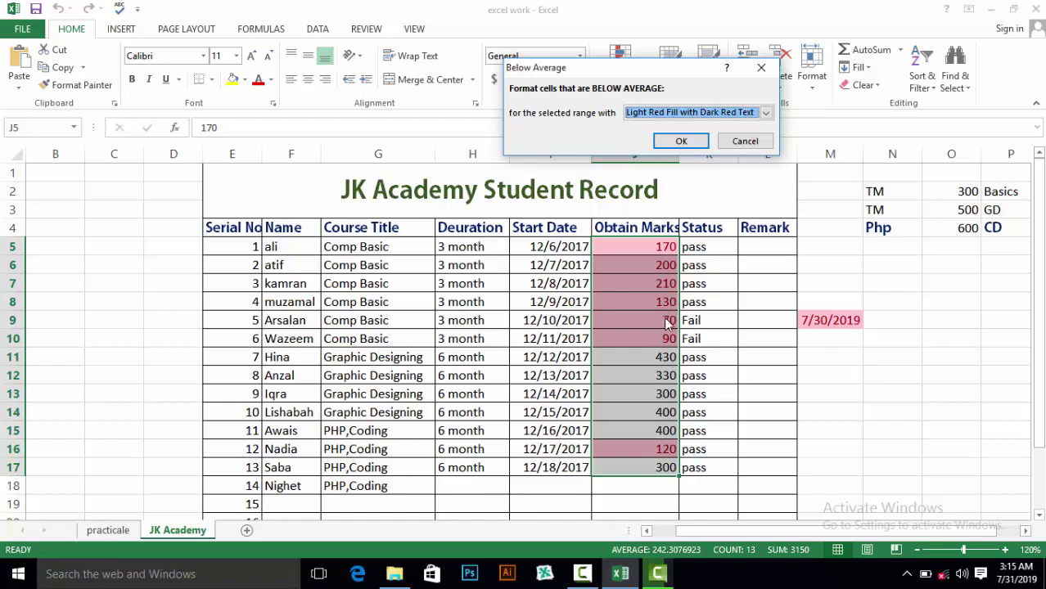
pyautogui.click(741, 141)
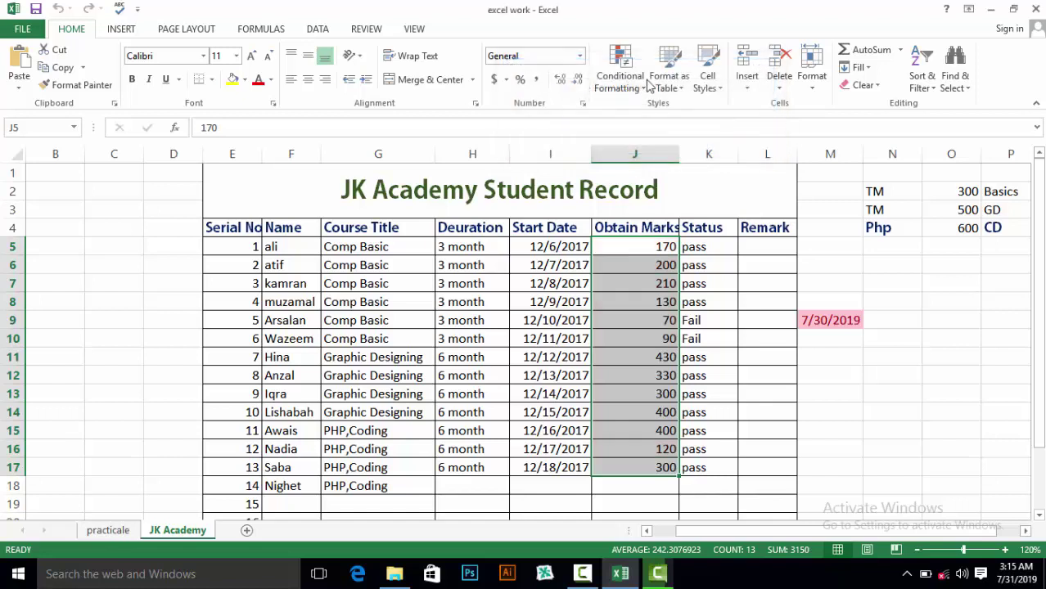
# Step: Show the Top/Bottom Rules submenu under Conditional Formatting for the Obtain Marks cells
pyautogui.click(637, 76)
pyautogui.moveTo(718, 146)
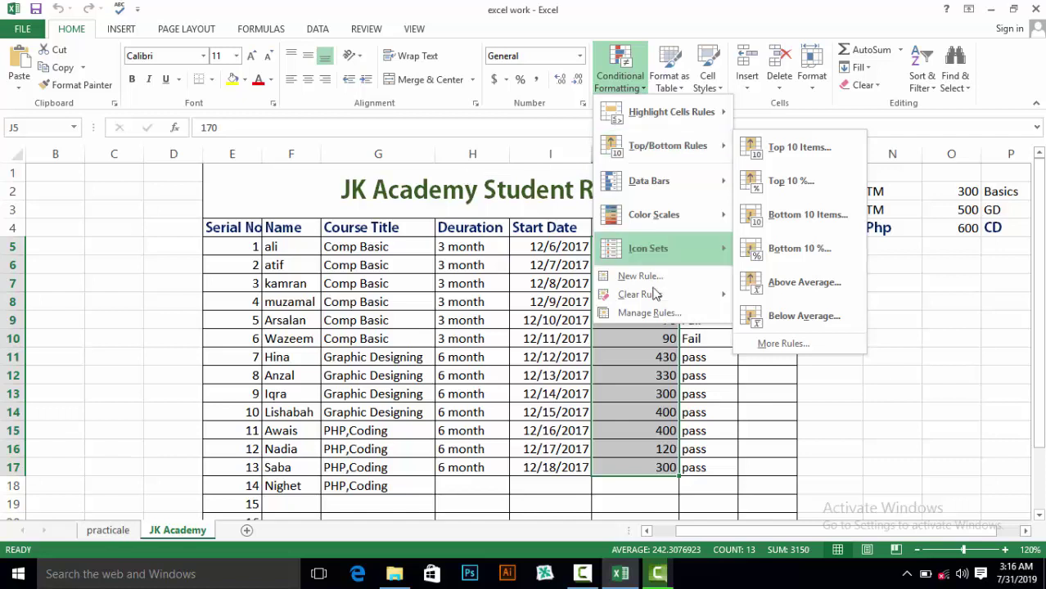
# Step: Show the Clear Rules options for selected cells or the entire sheet
pyautogui.moveTo(655, 294)
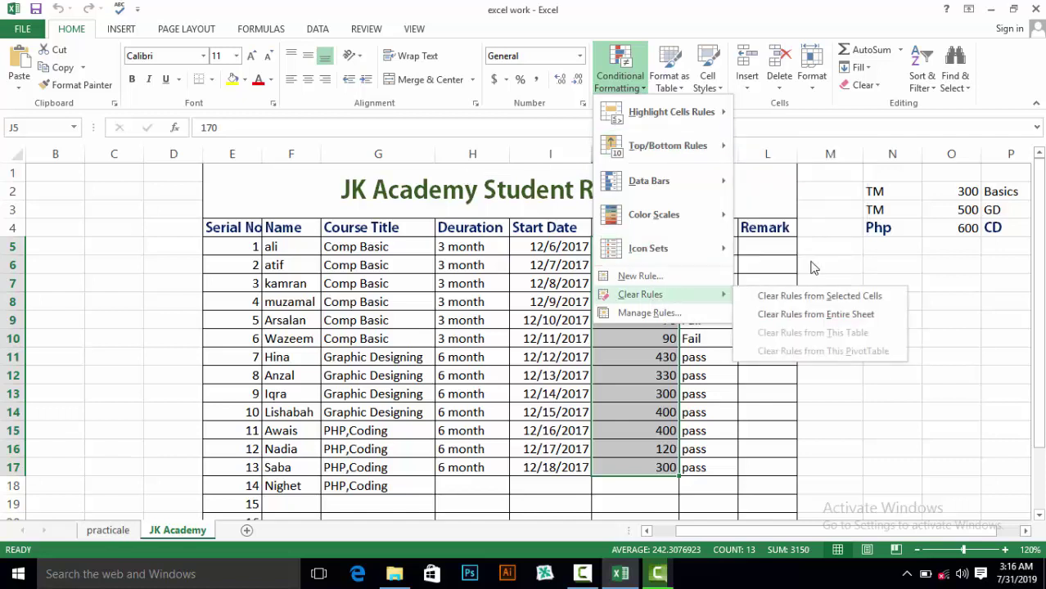